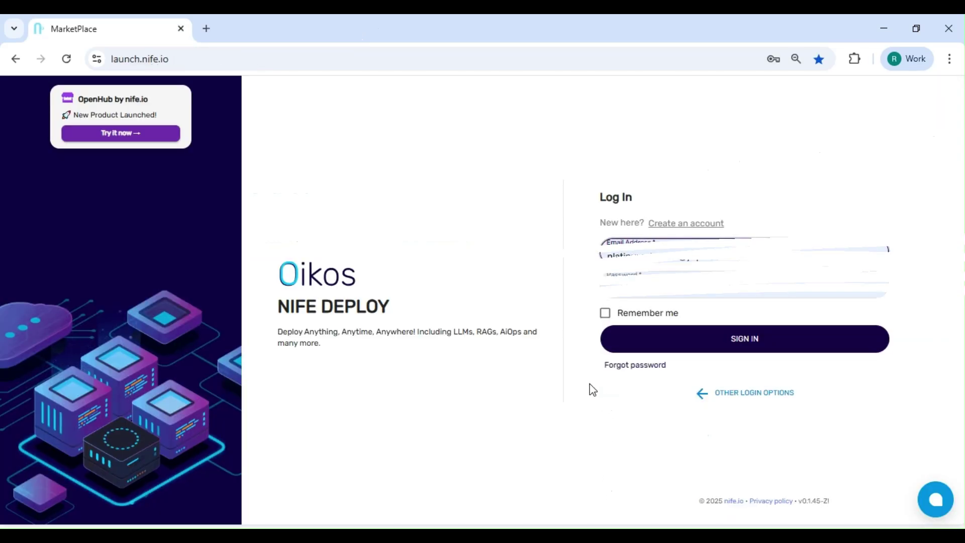
- Sign in to the Nife Oikos account with Remember me ticked
left_click(606, 313)
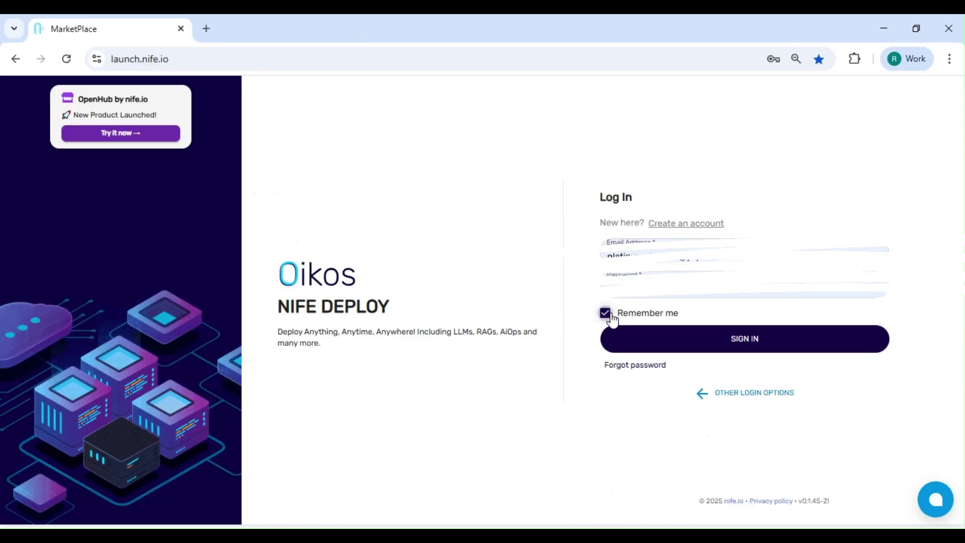
left_click(635, 350)
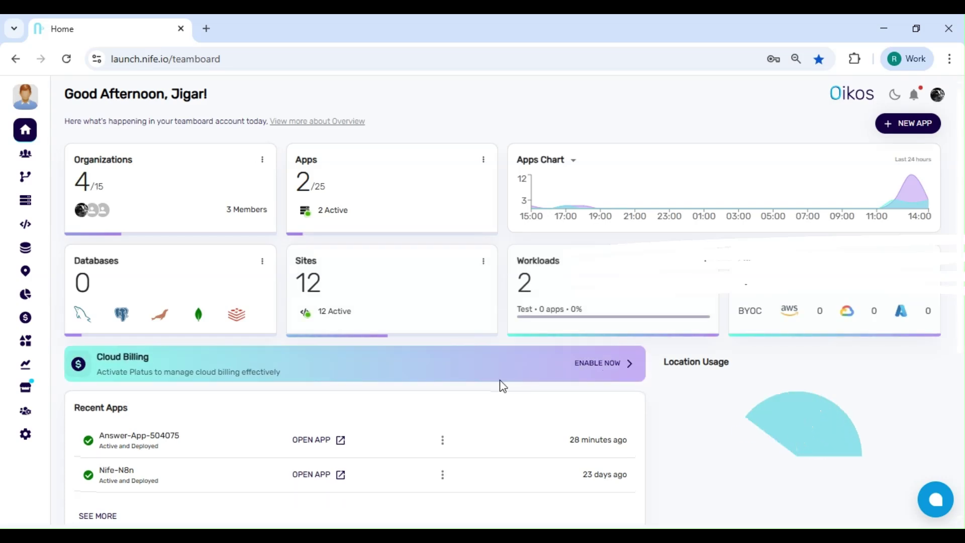
- Open the OpenHub marketplace and search its apps for 'answer'
mouse_move(5, 454)
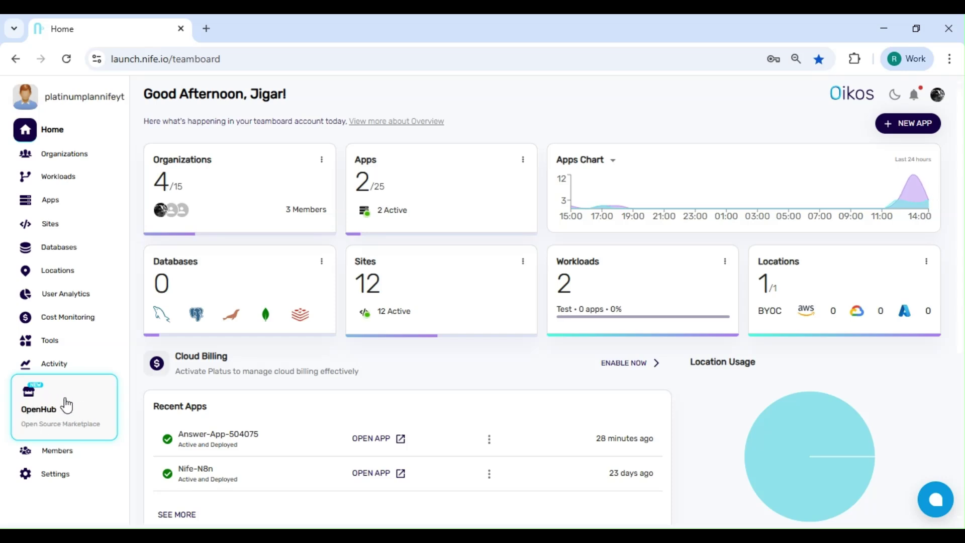
left_click(70, 412)
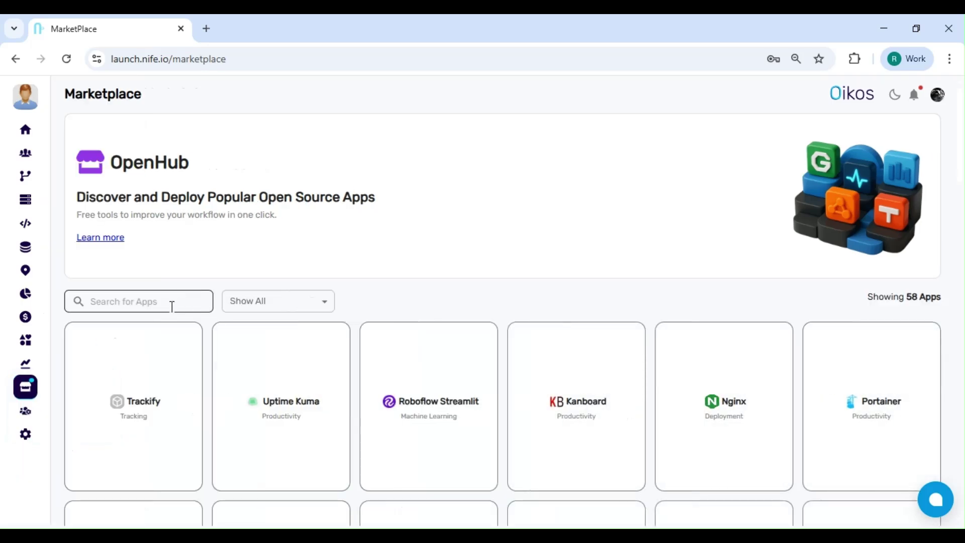
left_click(162, 303)
type("1")
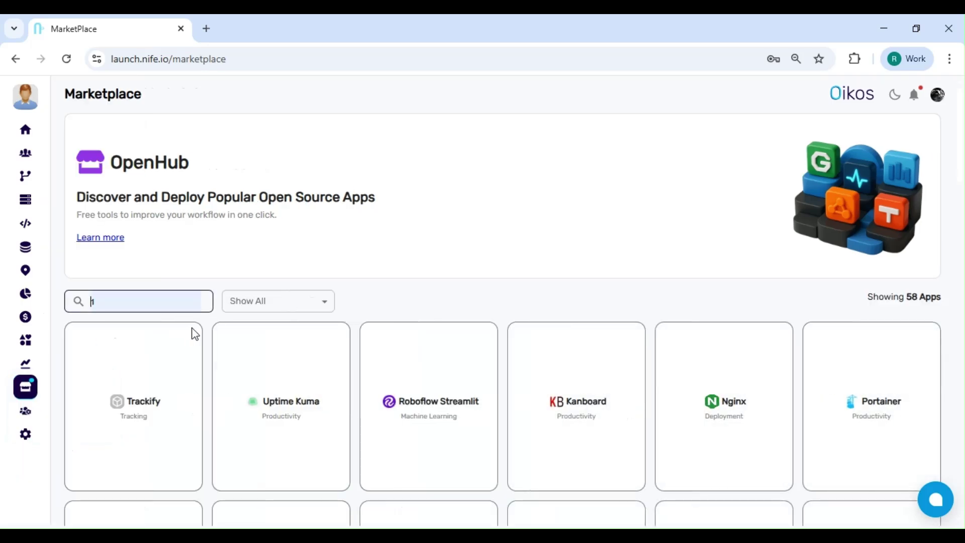
key("BackSpace")
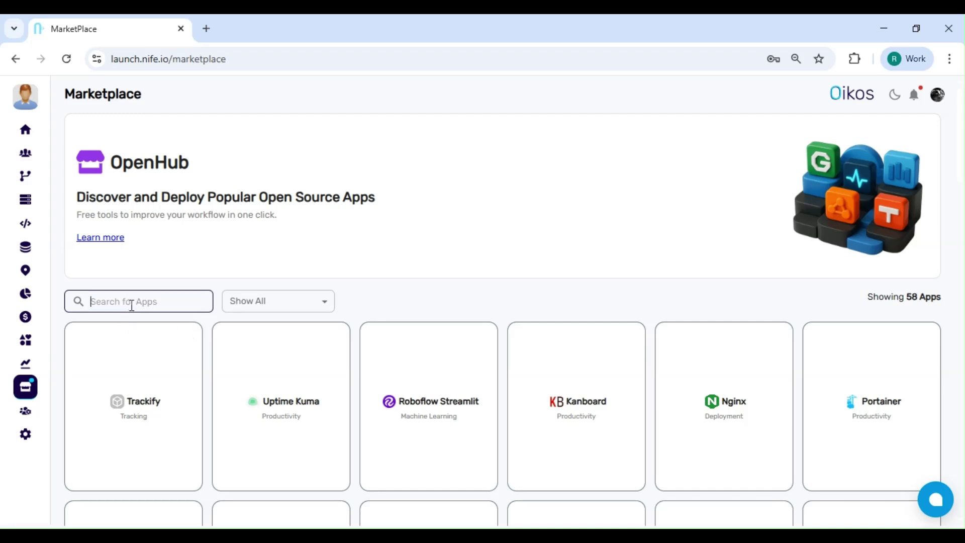
type("answer")
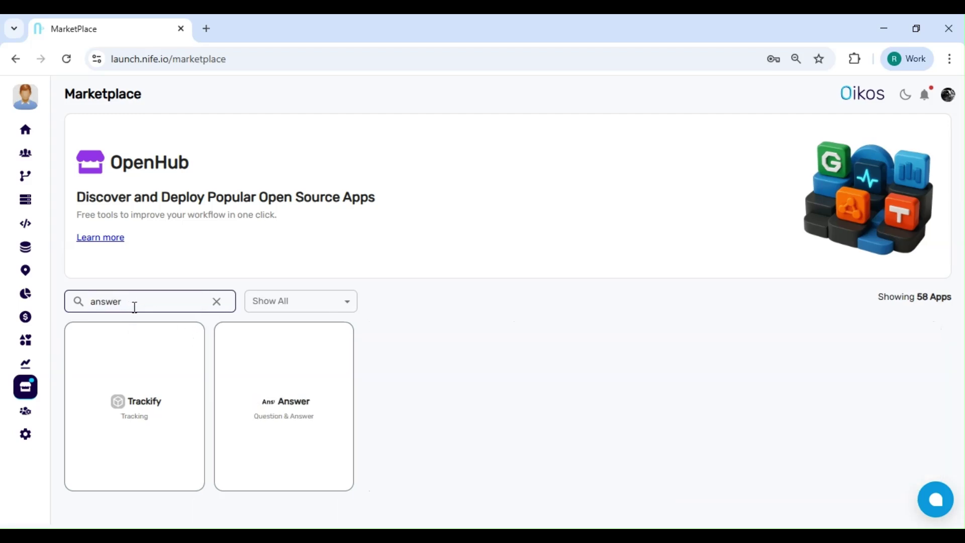
- Deploy the Answer app as Answer-App-246580 and open the running site in a new tab
mouse_move(327, 409)
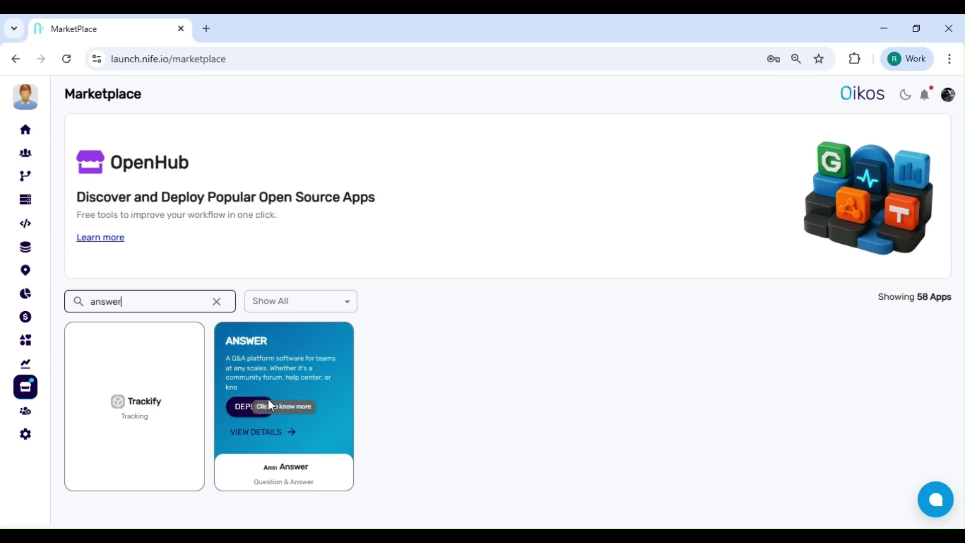
left_click(242, 408)
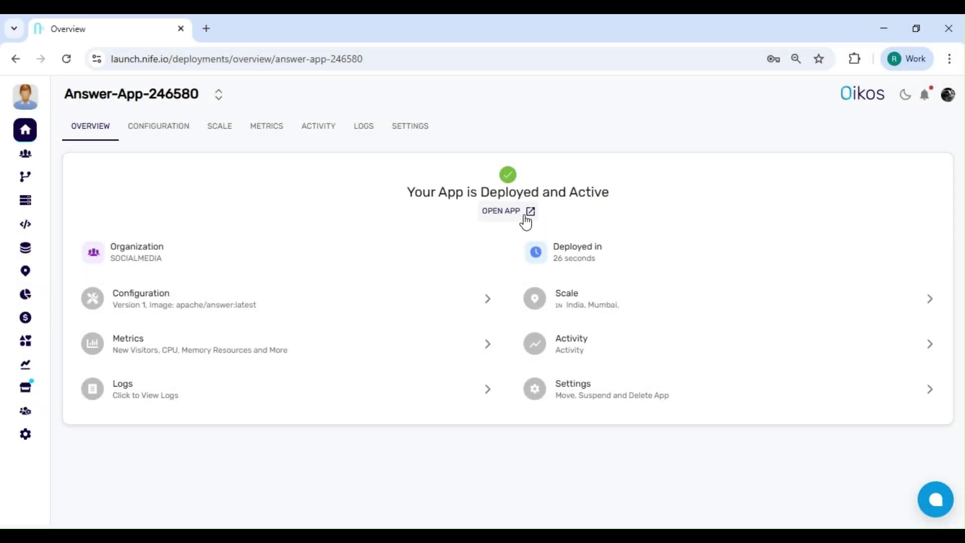
left_click(525, 220)
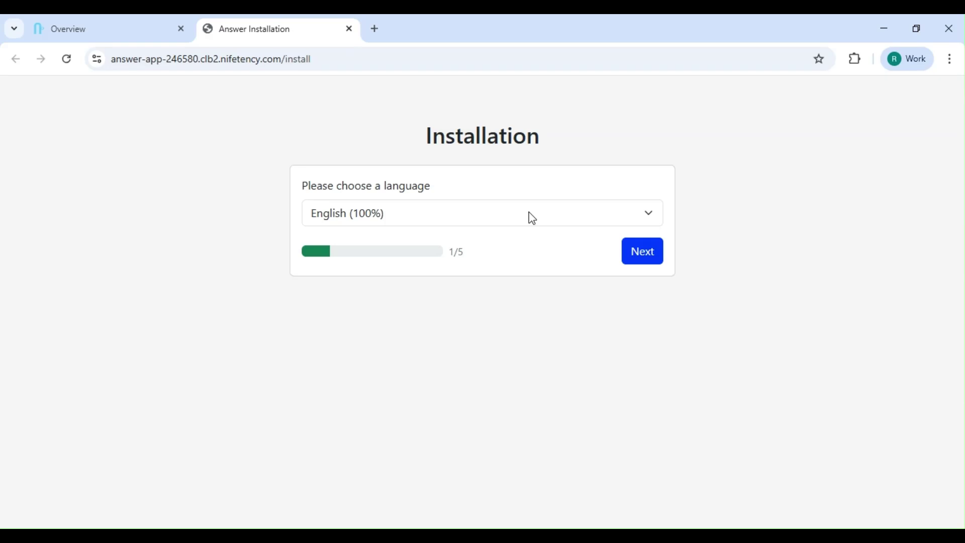
- Keep English, switch the database engine to SQLite, and continue past config.yaml creation
left_click(642, 250)
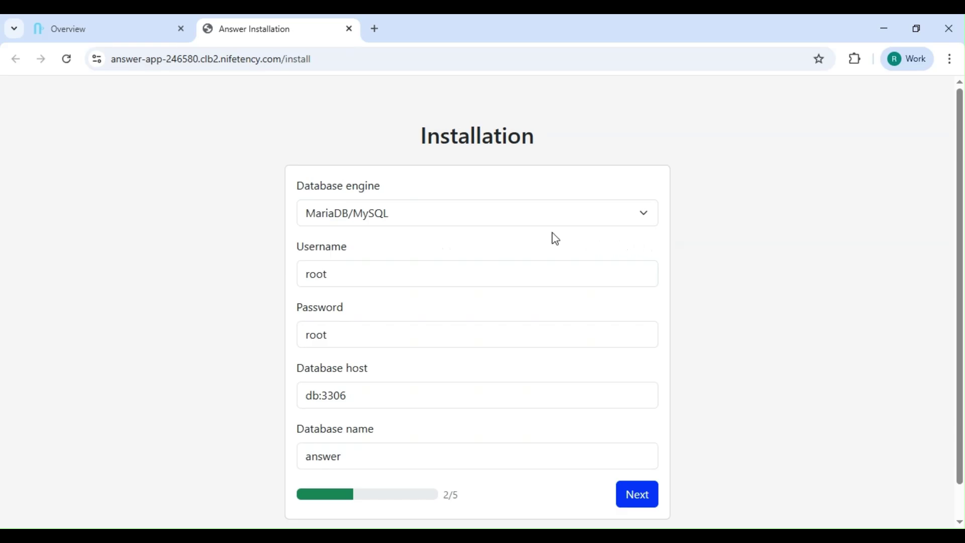
scroll(554, 217, "down", 1)
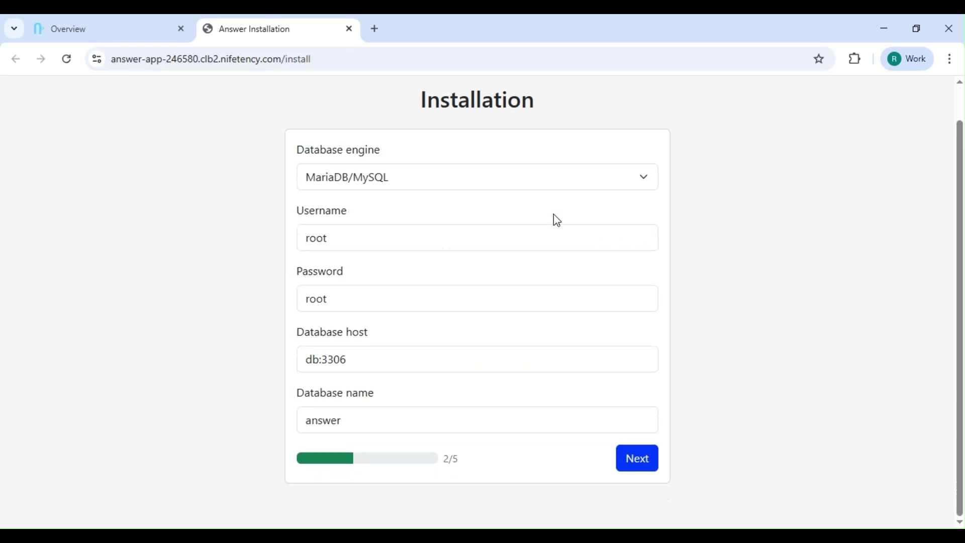
left_click(550, 183)
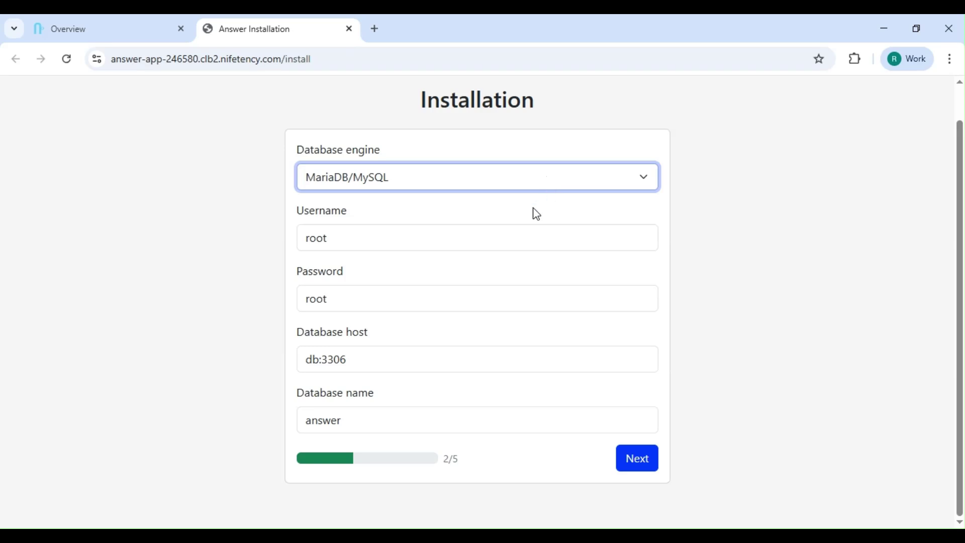
left_click(354, 227)
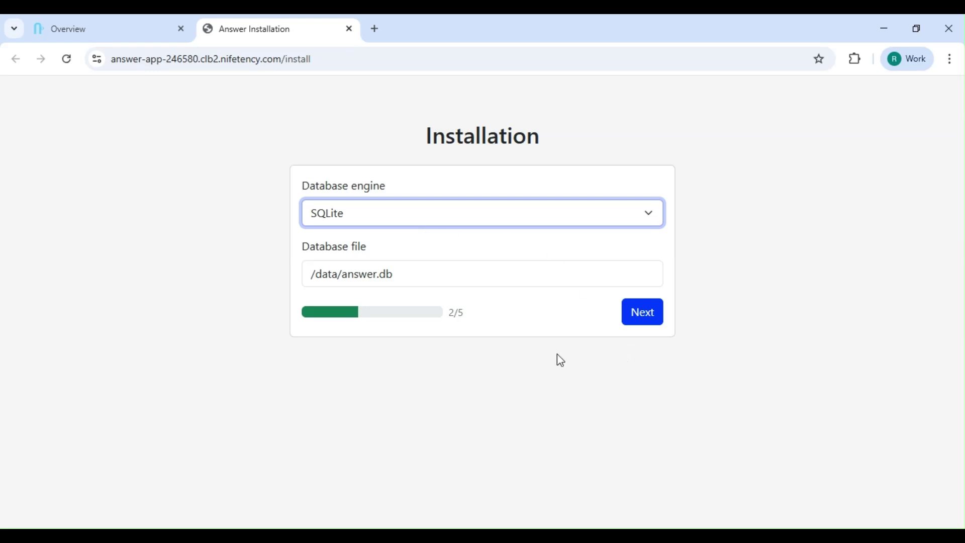
left_click(631, 321)
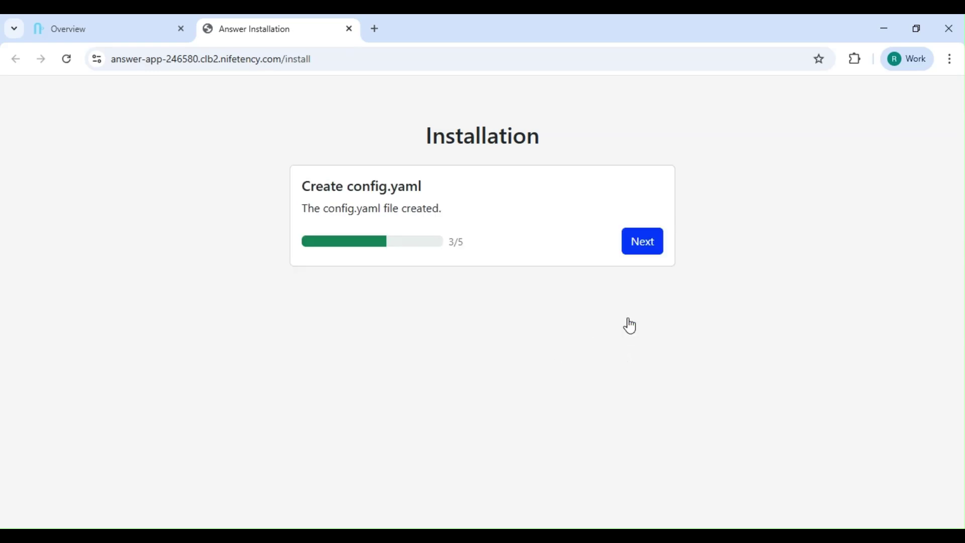
left_click(636, 244)
- Name the site 'Demo', enter the contact e-mail, and keep external content always displayed
left_click(530, 234)
type("Demo")
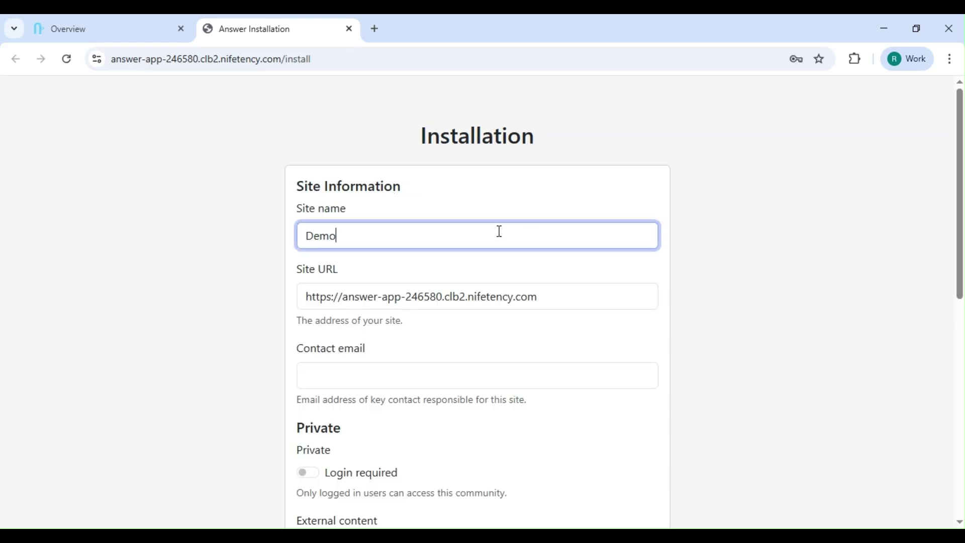
left_click(424, 377)
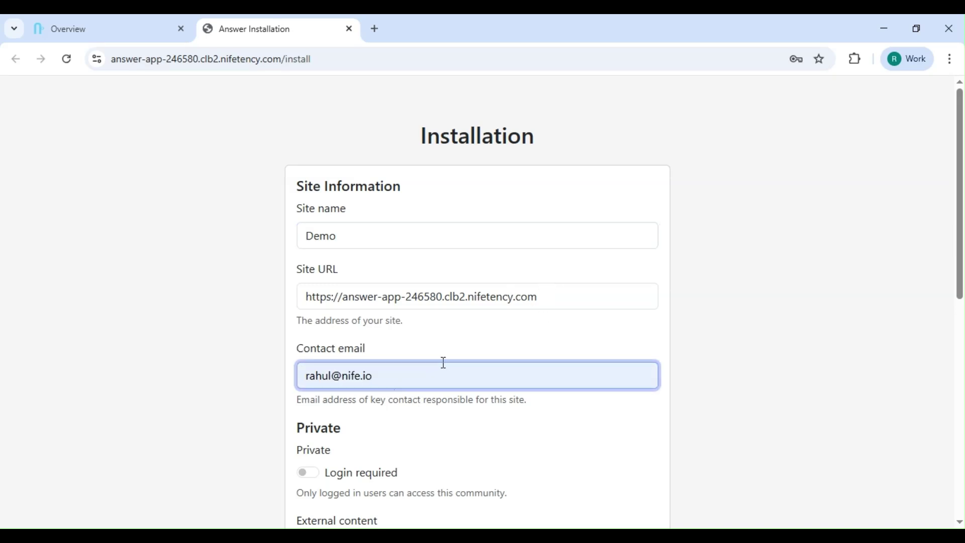
scroll(432, 367, "down", 1)
scroll(432, 366, "down", 3)
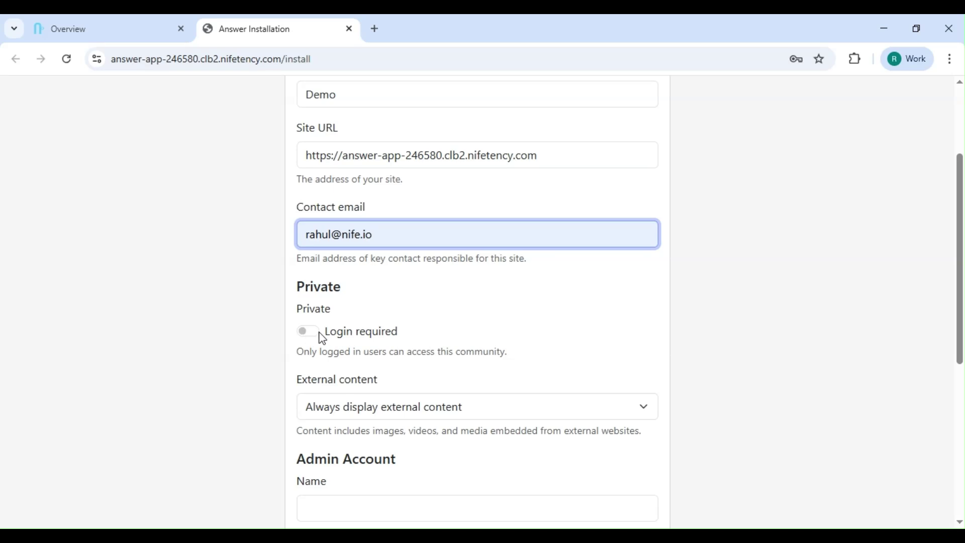
scroll(352, 302, "down", 3)
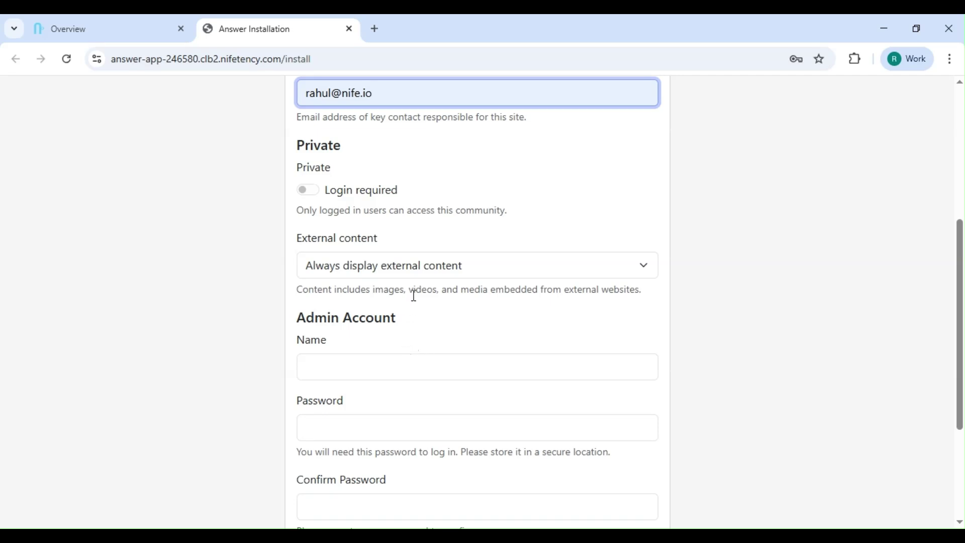
left_click(421, 262)
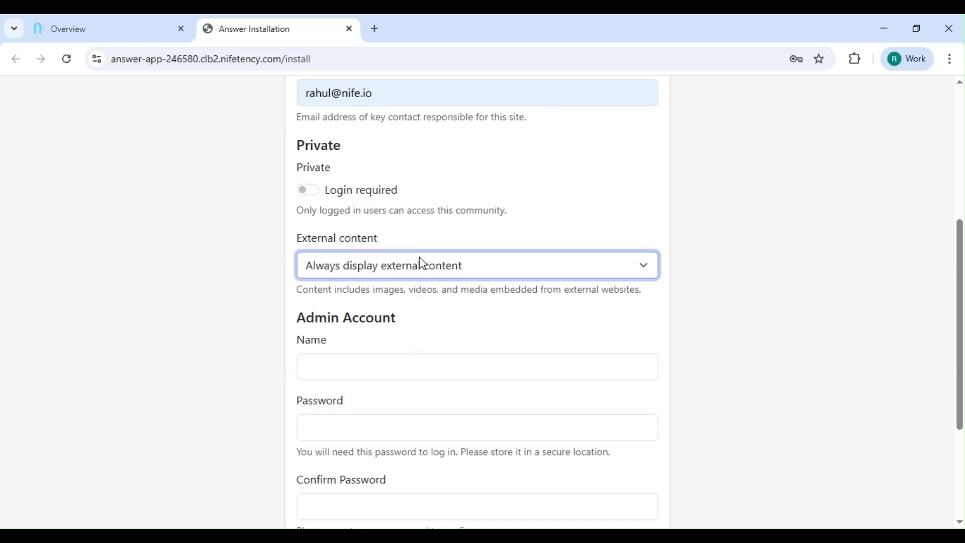
left_click(409, 313)
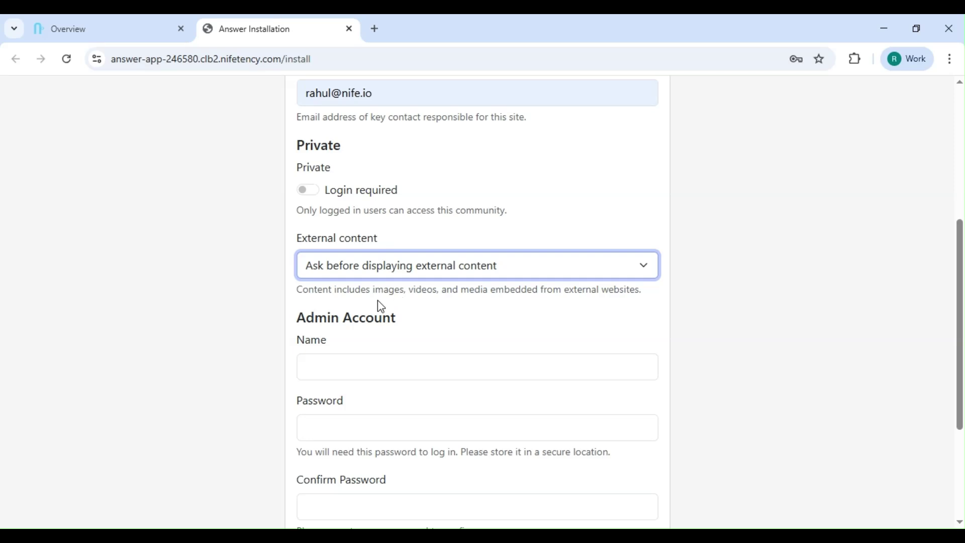
left_click(393, 273)
left_click(394, 286)
- Create the admin account with name, password and e-mail, finish installing, and open the Demo site
left_click(365, 368)
type("Admin")
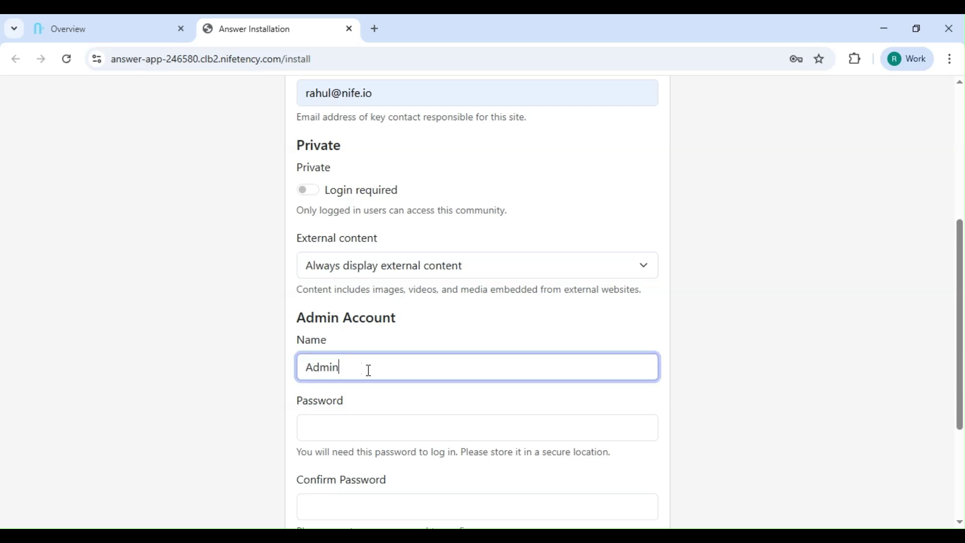
scroll(369, 370, "down", 1)
left_click(359, 365)
left_click(352, 440)
type("admin1234")
scroll(372, 398, "down", 2)
left_click(370, 400)
left_click(635, 465)
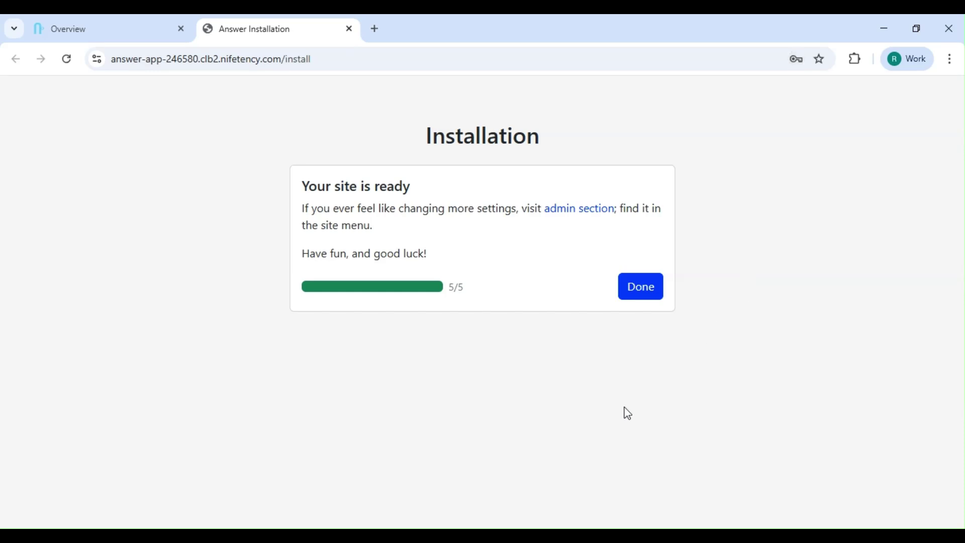
left_click(646, 290)
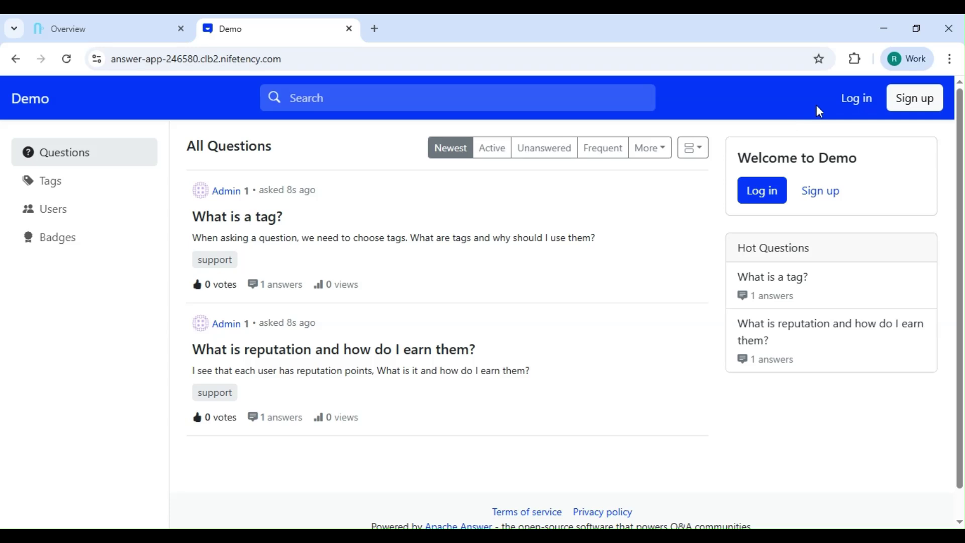
- Log in to the Demo site with the admin e-mail and password
left_click(856, 99)
left_click_drag(439, 252, 377, 269)
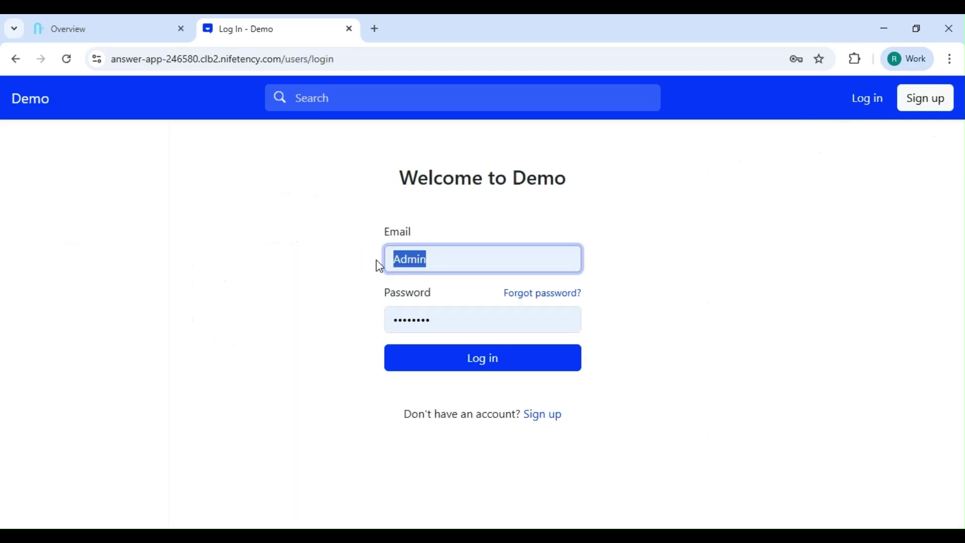
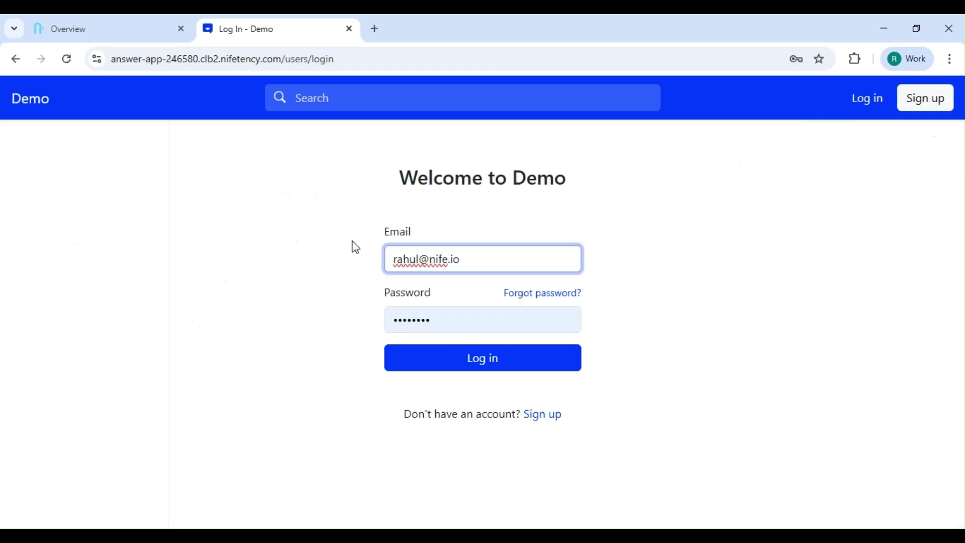
left_click(403, 318)
key("ctrl+a")
key("BackSpace")
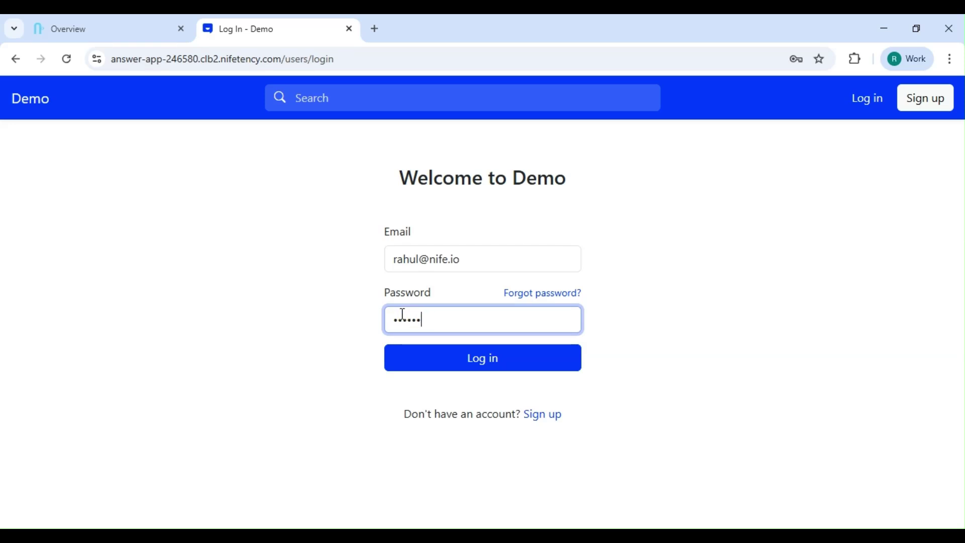
left_click(483, 360)
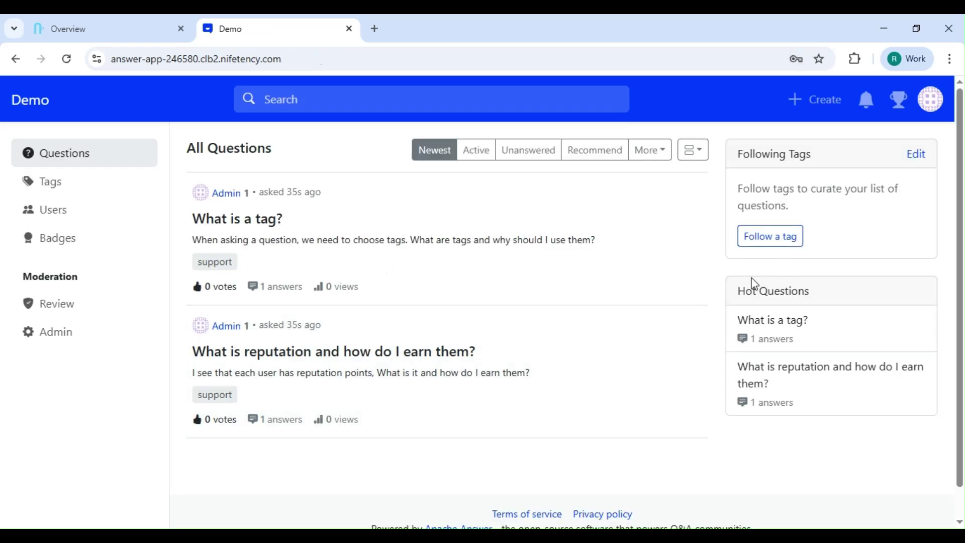
- Start a new question titled 'i got error in python code' with body 'there is nil errror:'
left_click(808, 99)
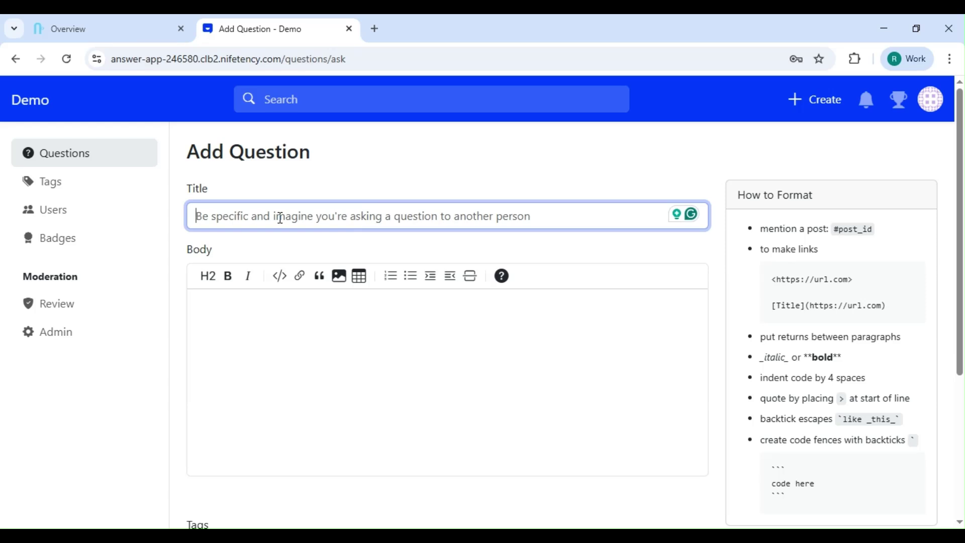
type("i got error ")
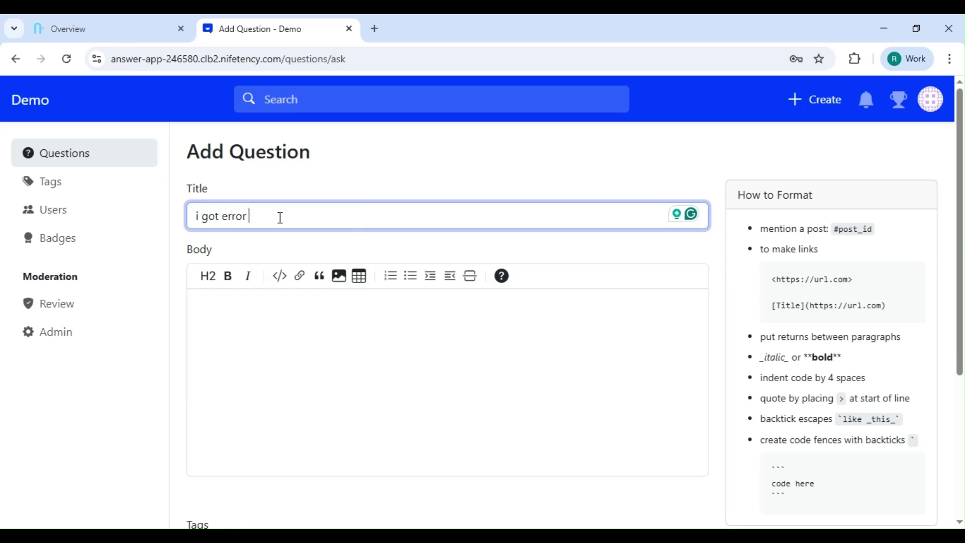
type("in python code")
left_click(298, 330)
type("thi")
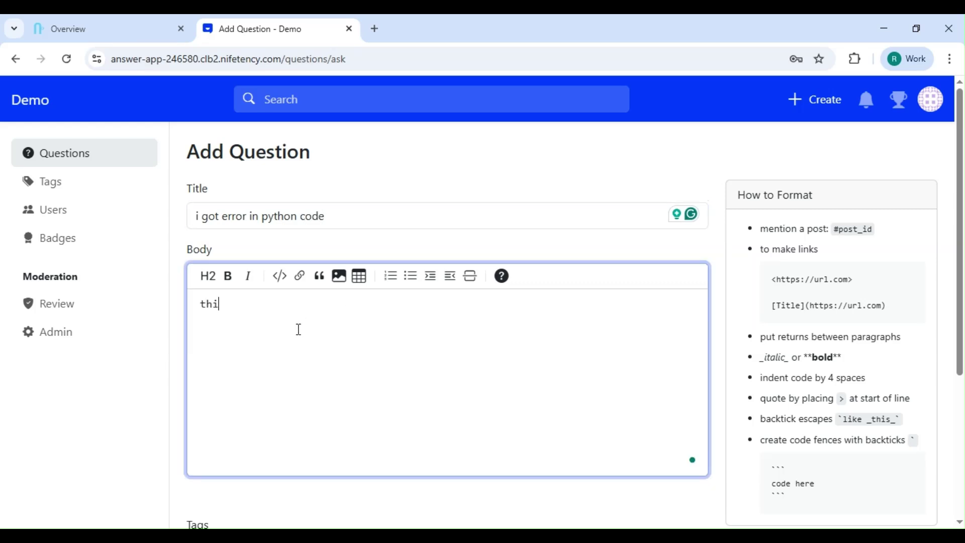
key("BackSpace")
type("ere is nil errror:")
key("Return")
scroll(365, 334, "down", 5)
- Tag the question with a newly created 'code' tag and post it
left_click(267, 330)
type("code")
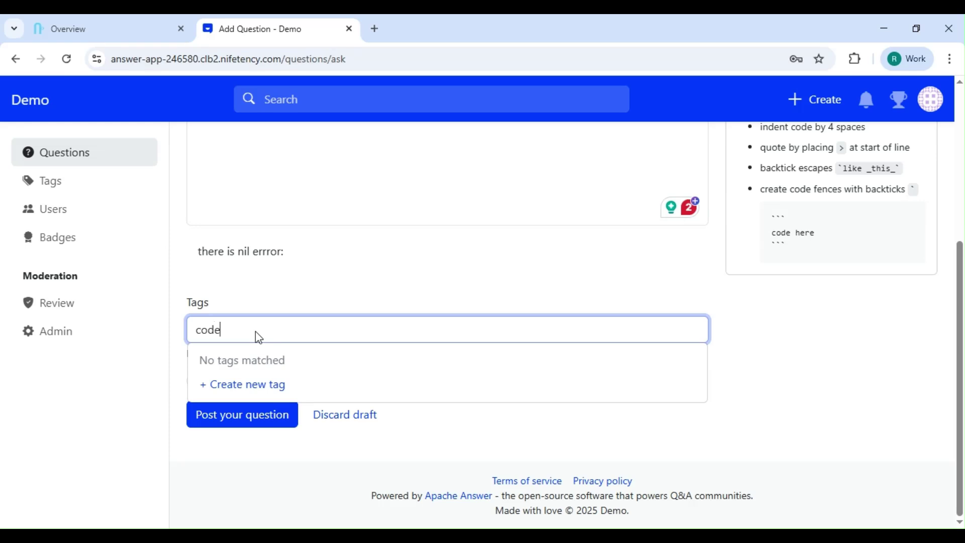
left_click(246, 384)
left_click(594, 400)
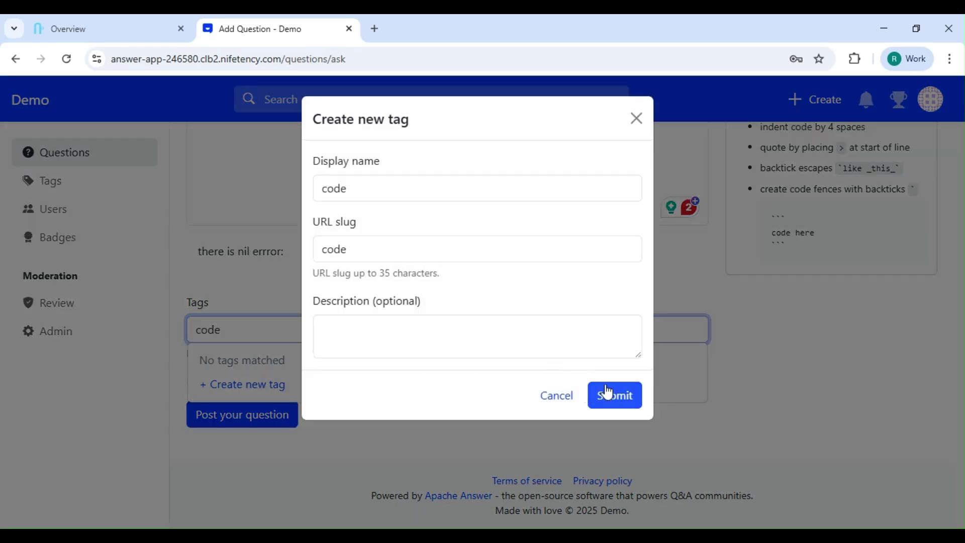
left_click(245, 420)
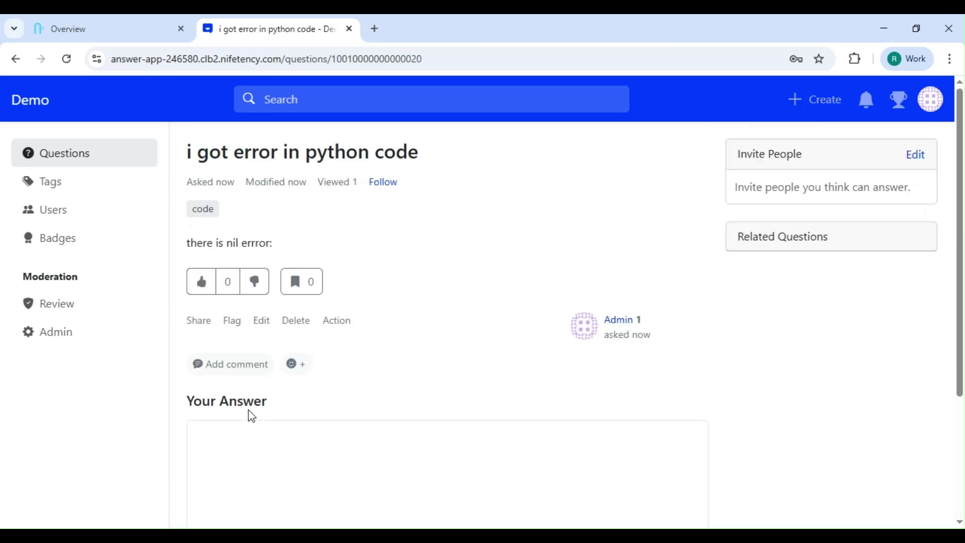
- Review the posted python code question, then return to the All Questions list
scroll(300, 399, "down", 2)
scroll(300, 399, "up", 2)
scroll(311, 337, "down", 3)
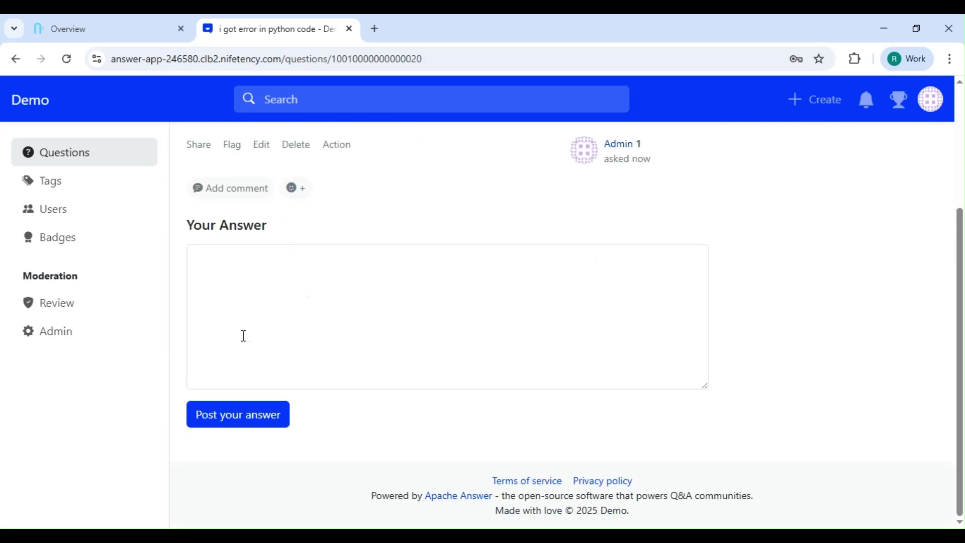
left_click(79, 153)
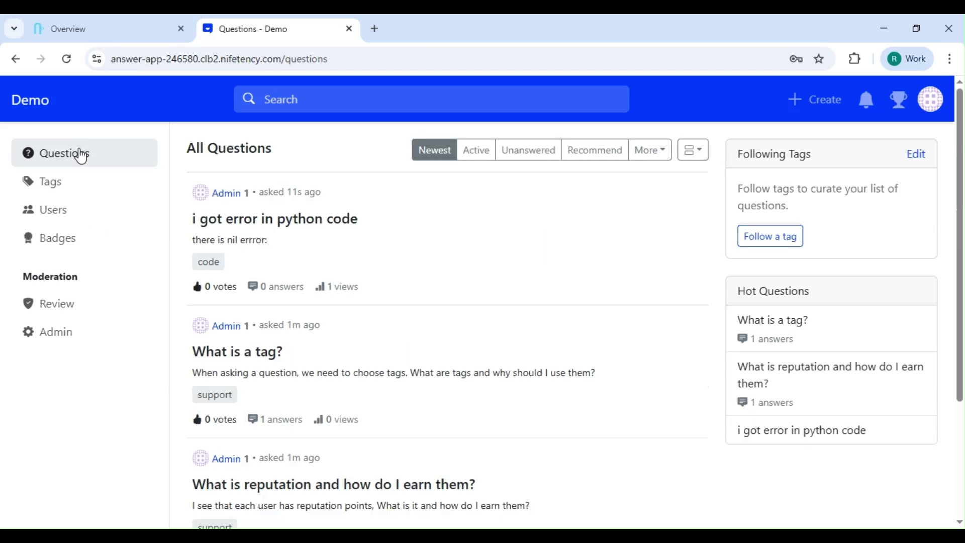